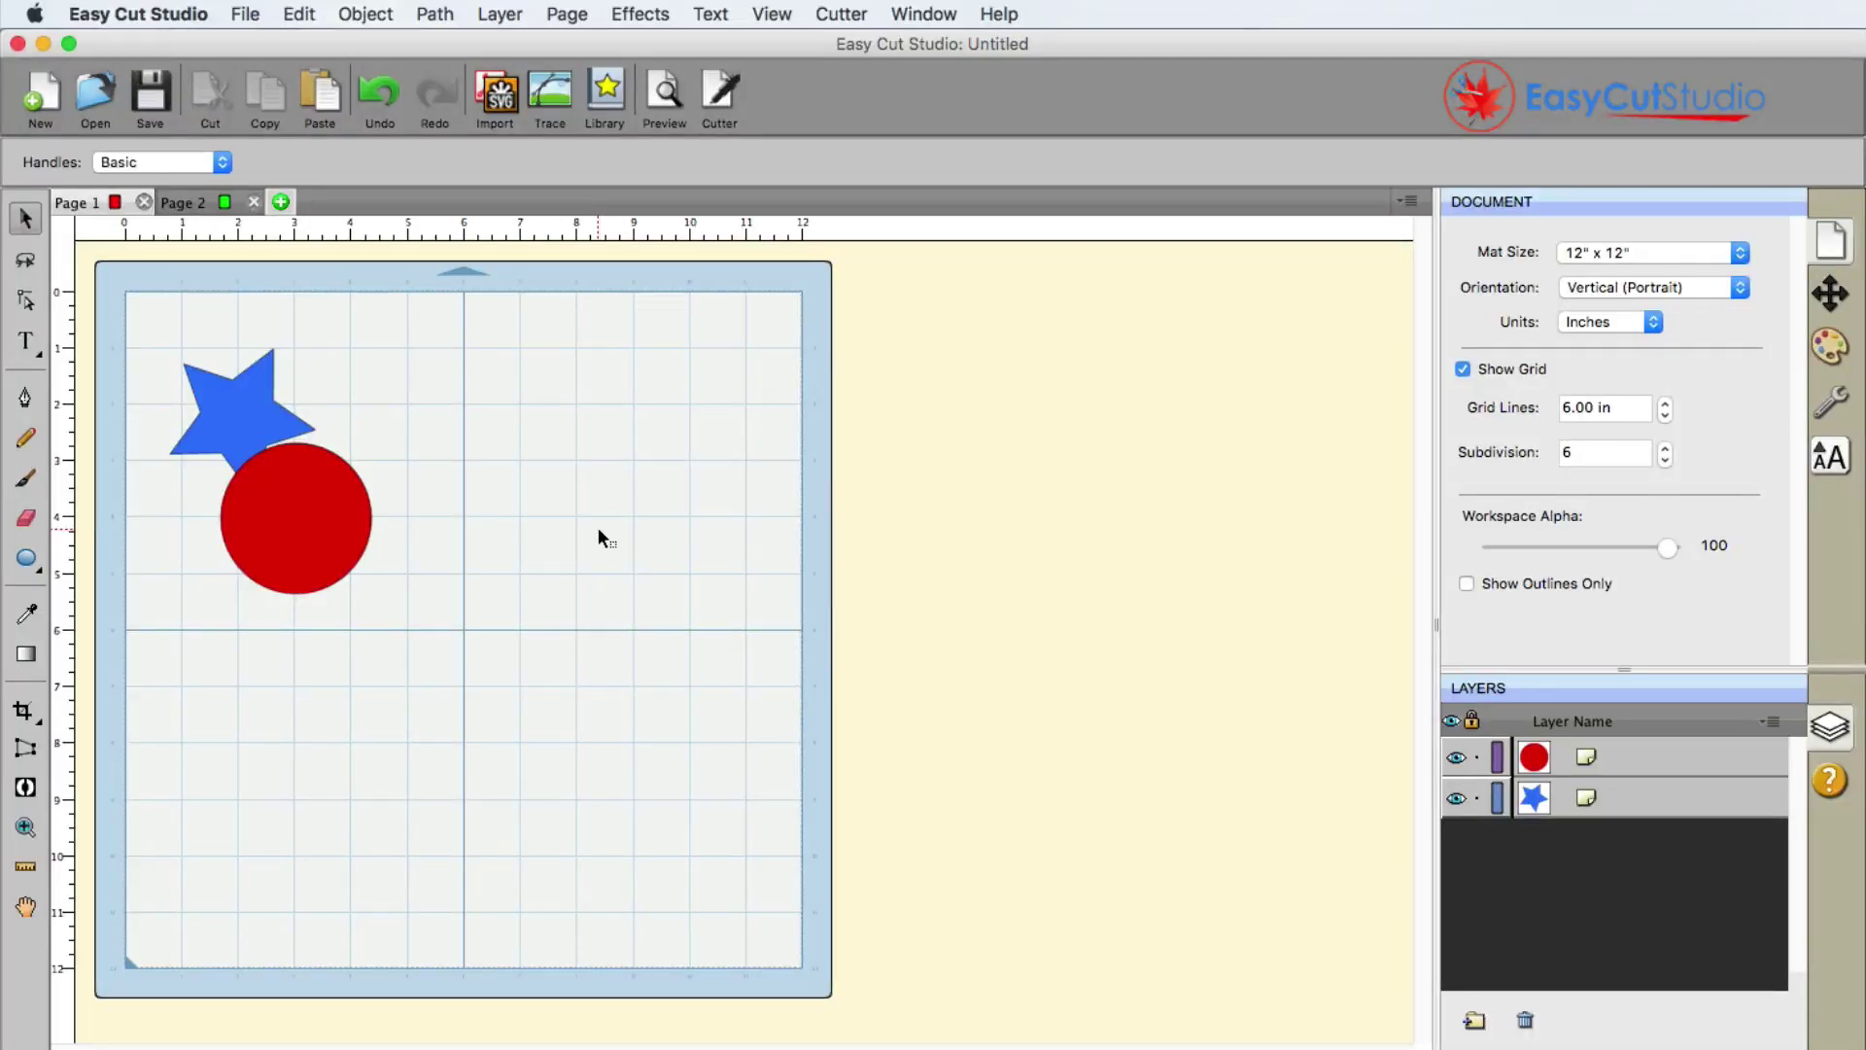
Set the Workspace Alpha to 42 so the overlapping star and circle look translucent
{"action": "left_click", "coordinate": [435, 12]}
{"action": "left_click", "coordinate": [446, 16]}
{"action": "left_click", "coordinate": [1566, 553]}
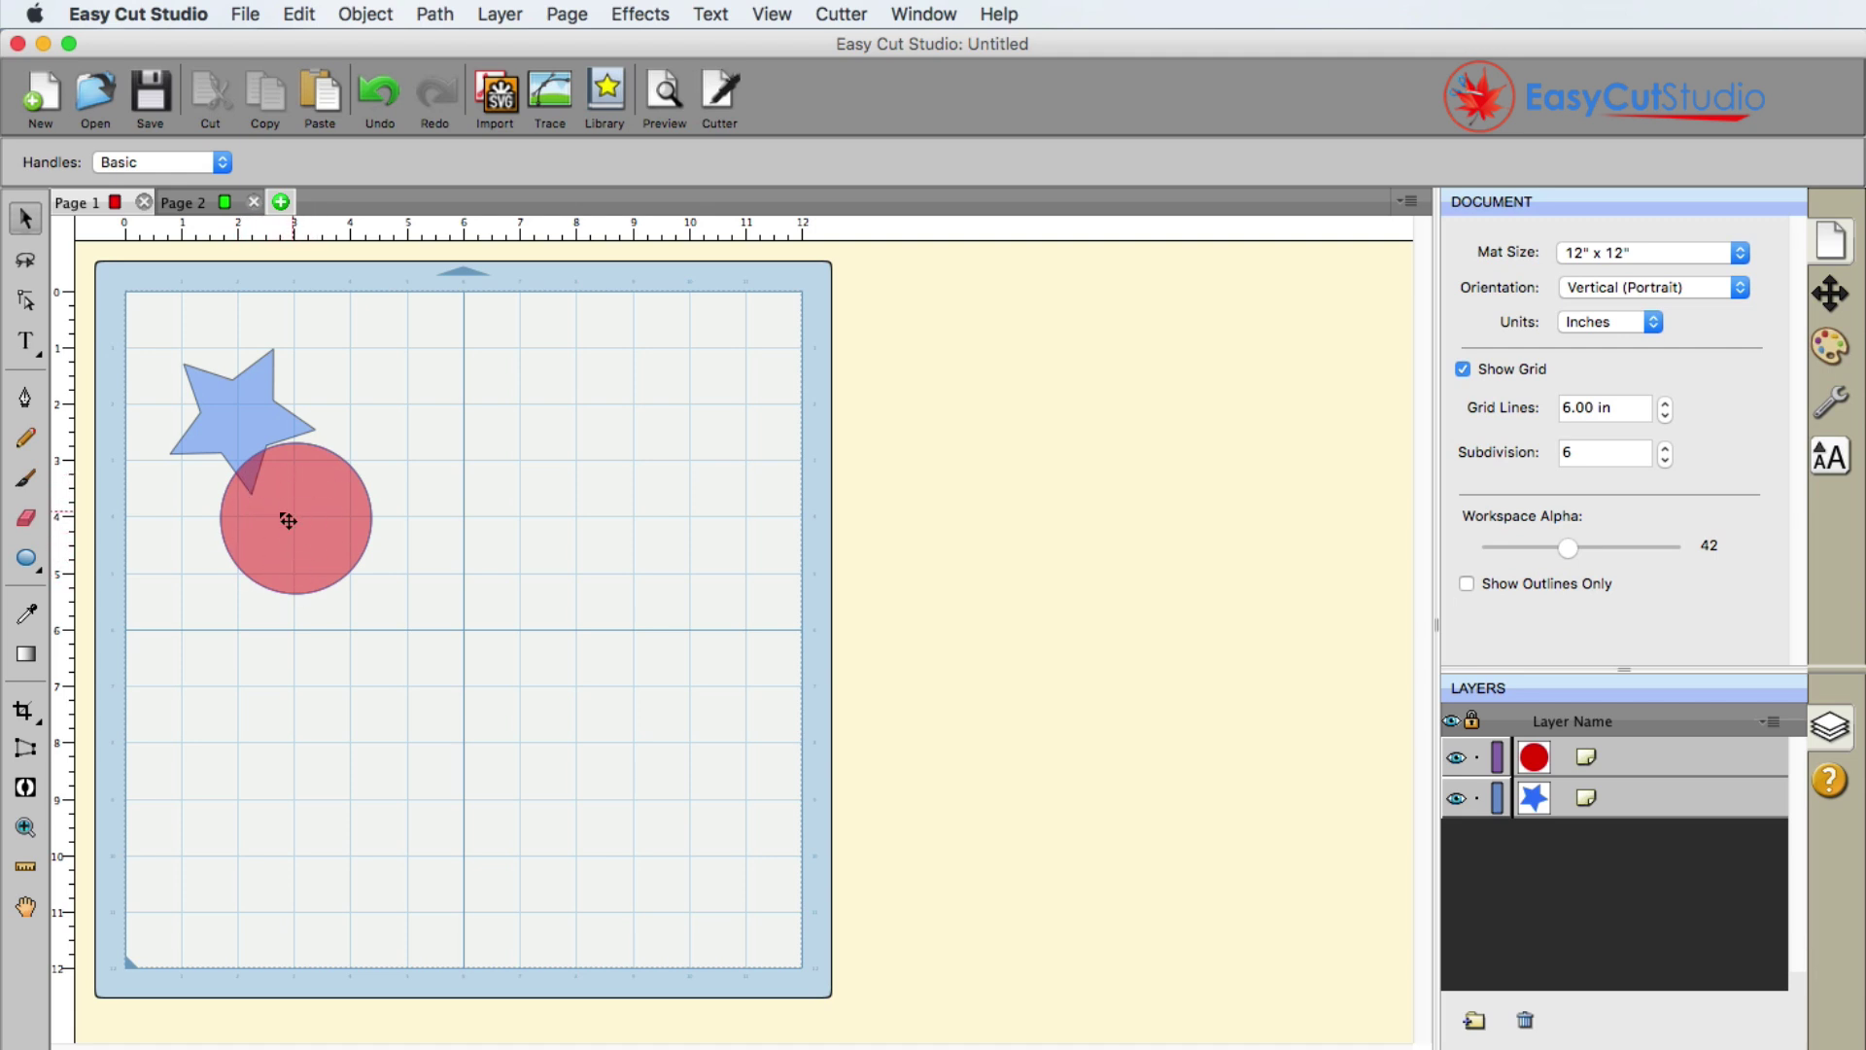
Union the star and circle as a trial, undo it, and switch to Page 2
{"action": "left_click_drag", "start_coordinate": [128, 296], "coordinate": [454, 666]}
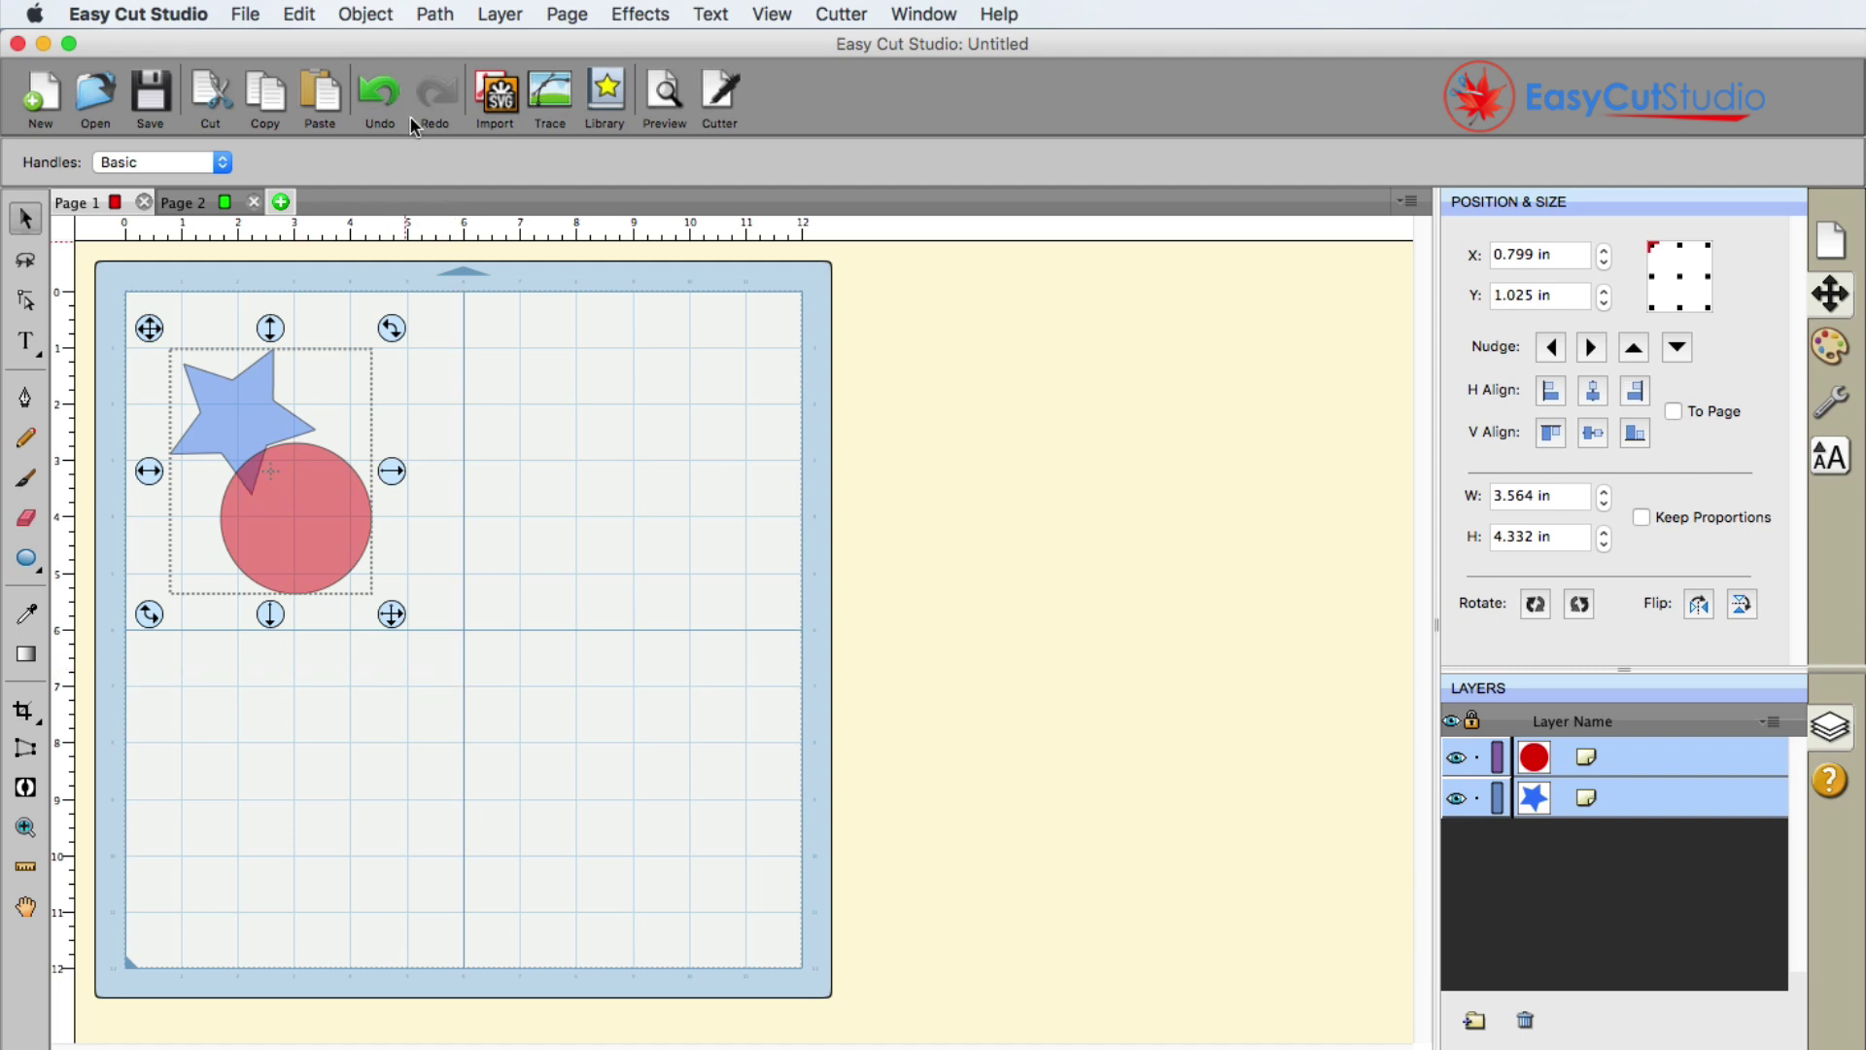
{"action": "left_click", "coordinate": [434, 14]}
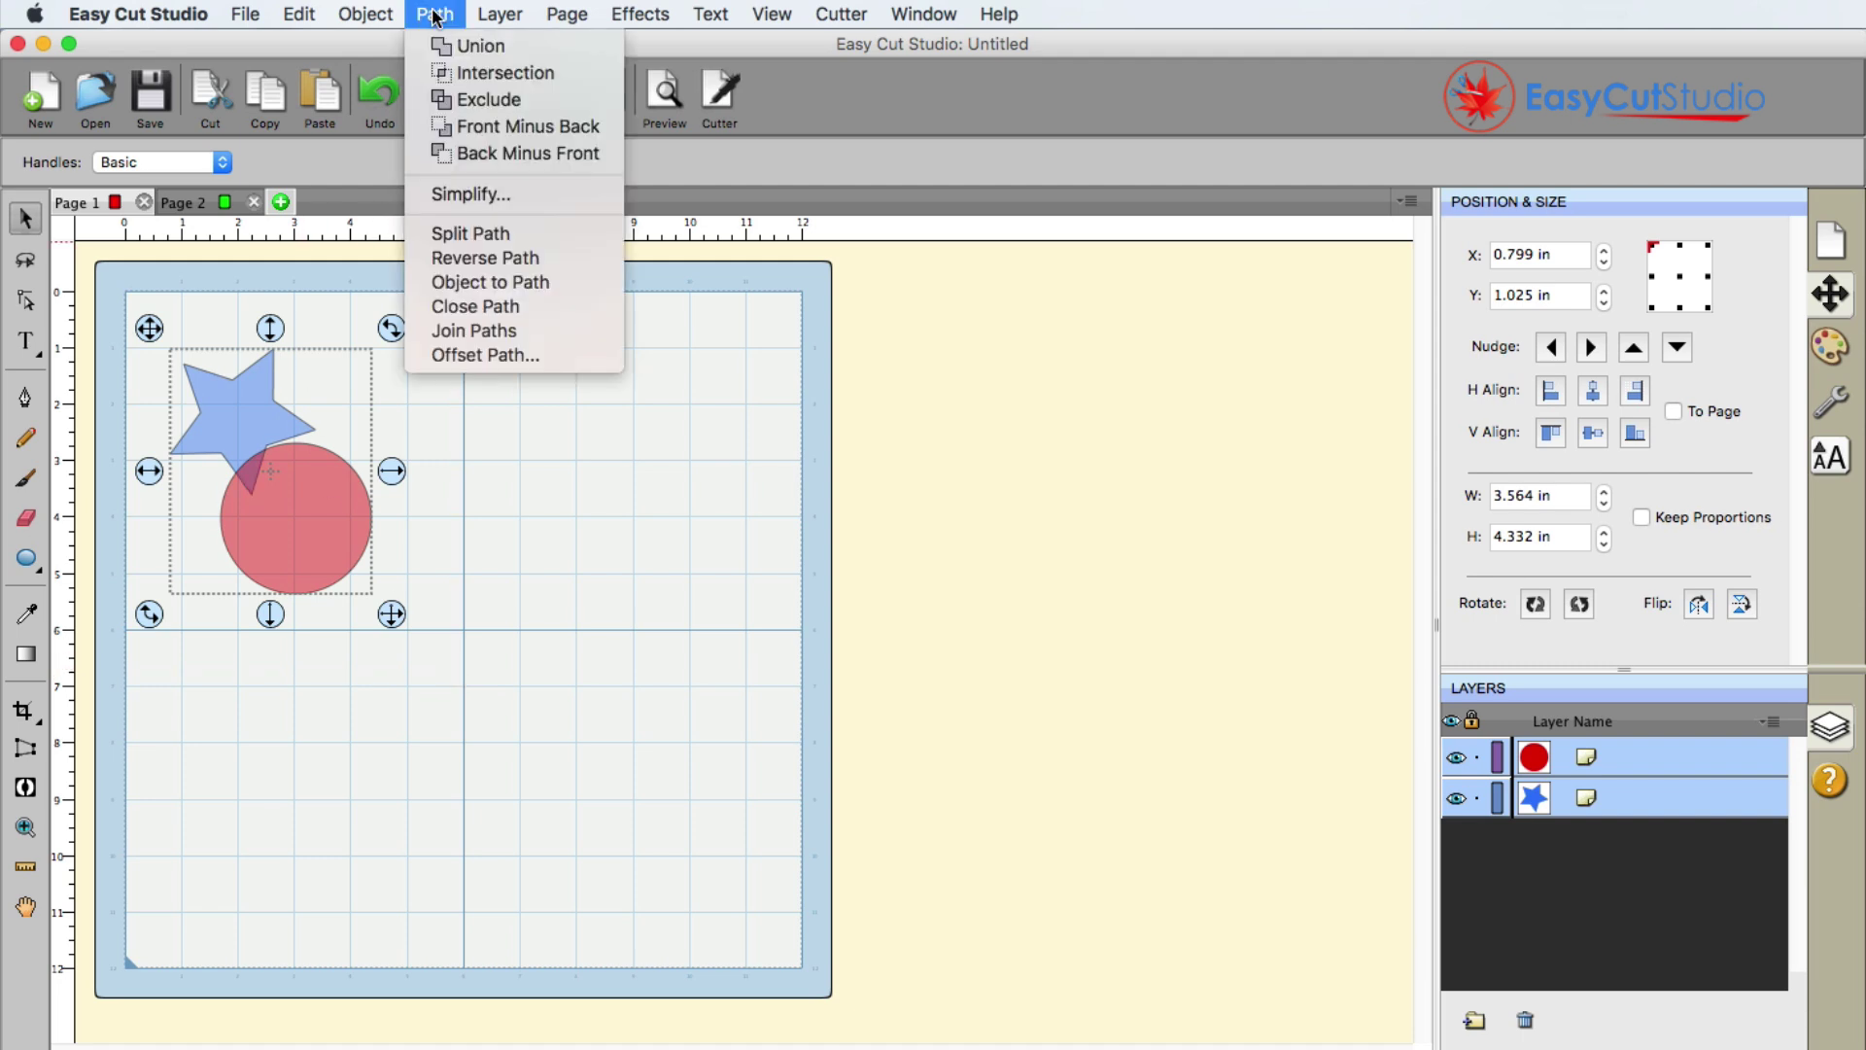
{"action": "left_click", "coordinate": [506, 47]}
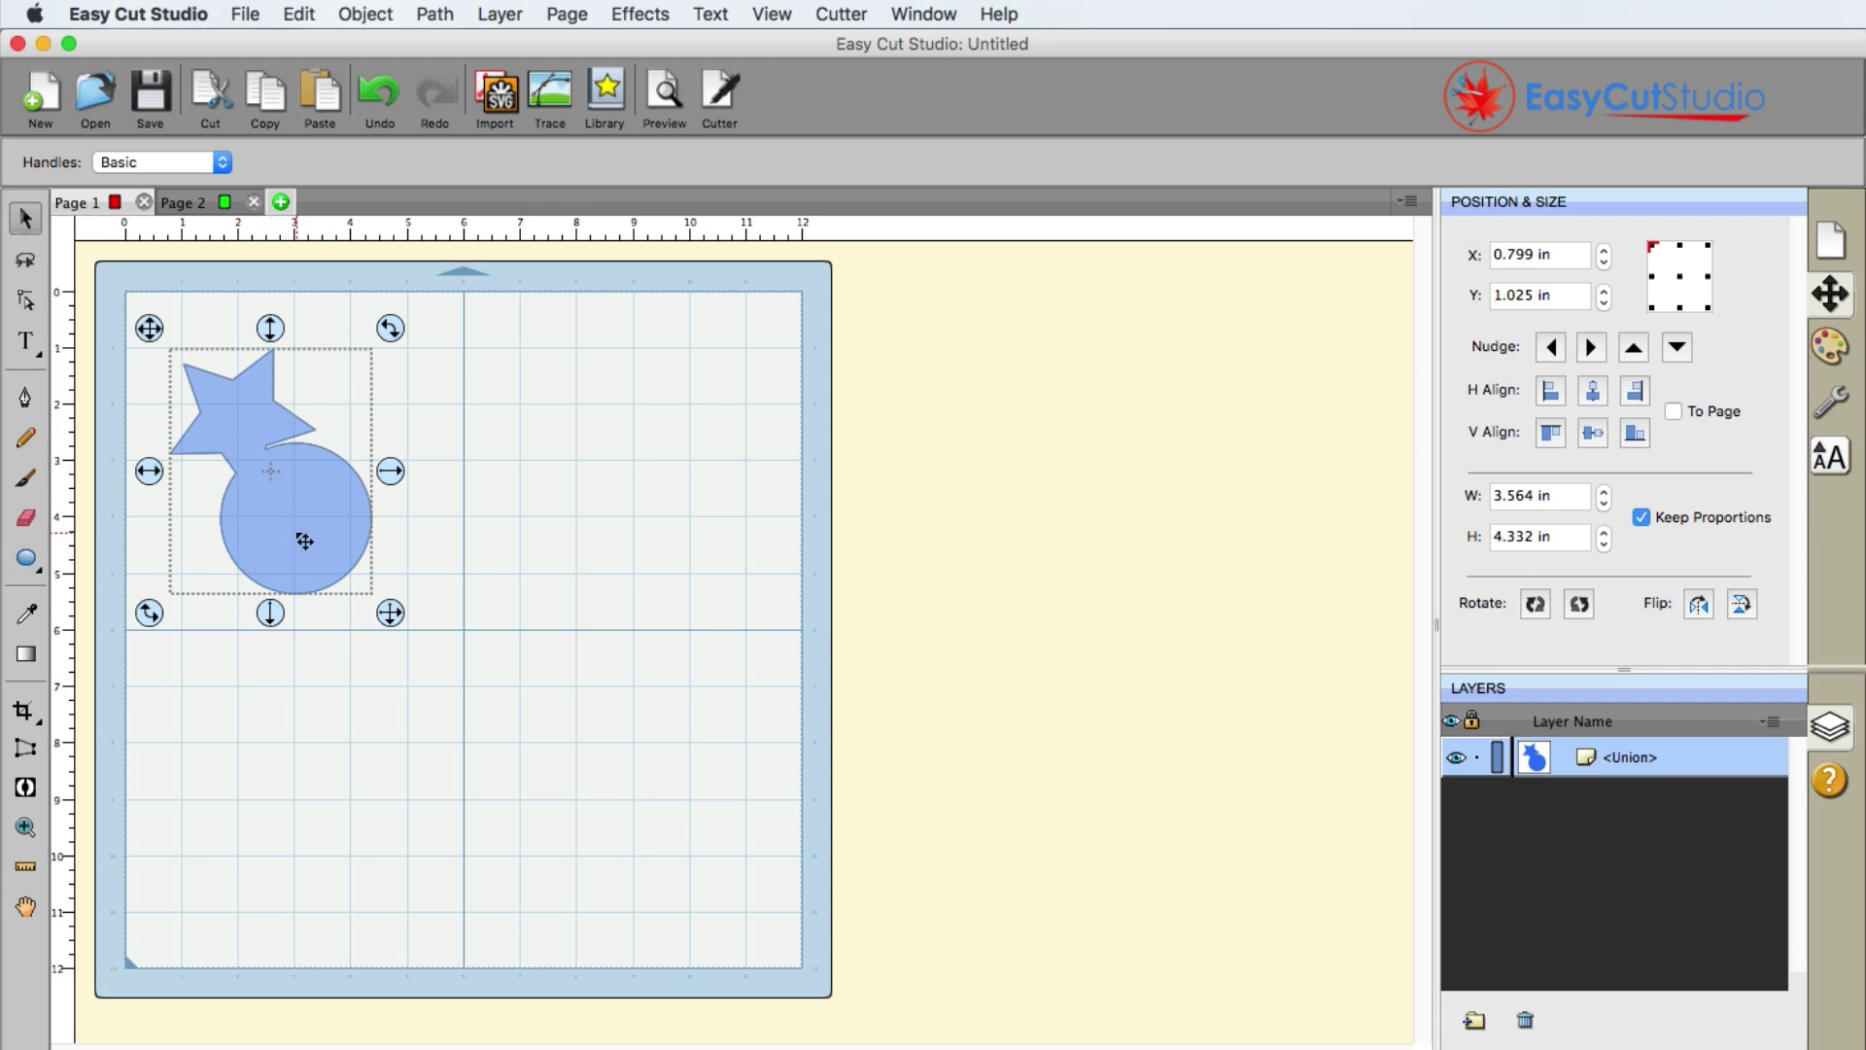
{"action": "left_click", "coordinate": [385, 108]}
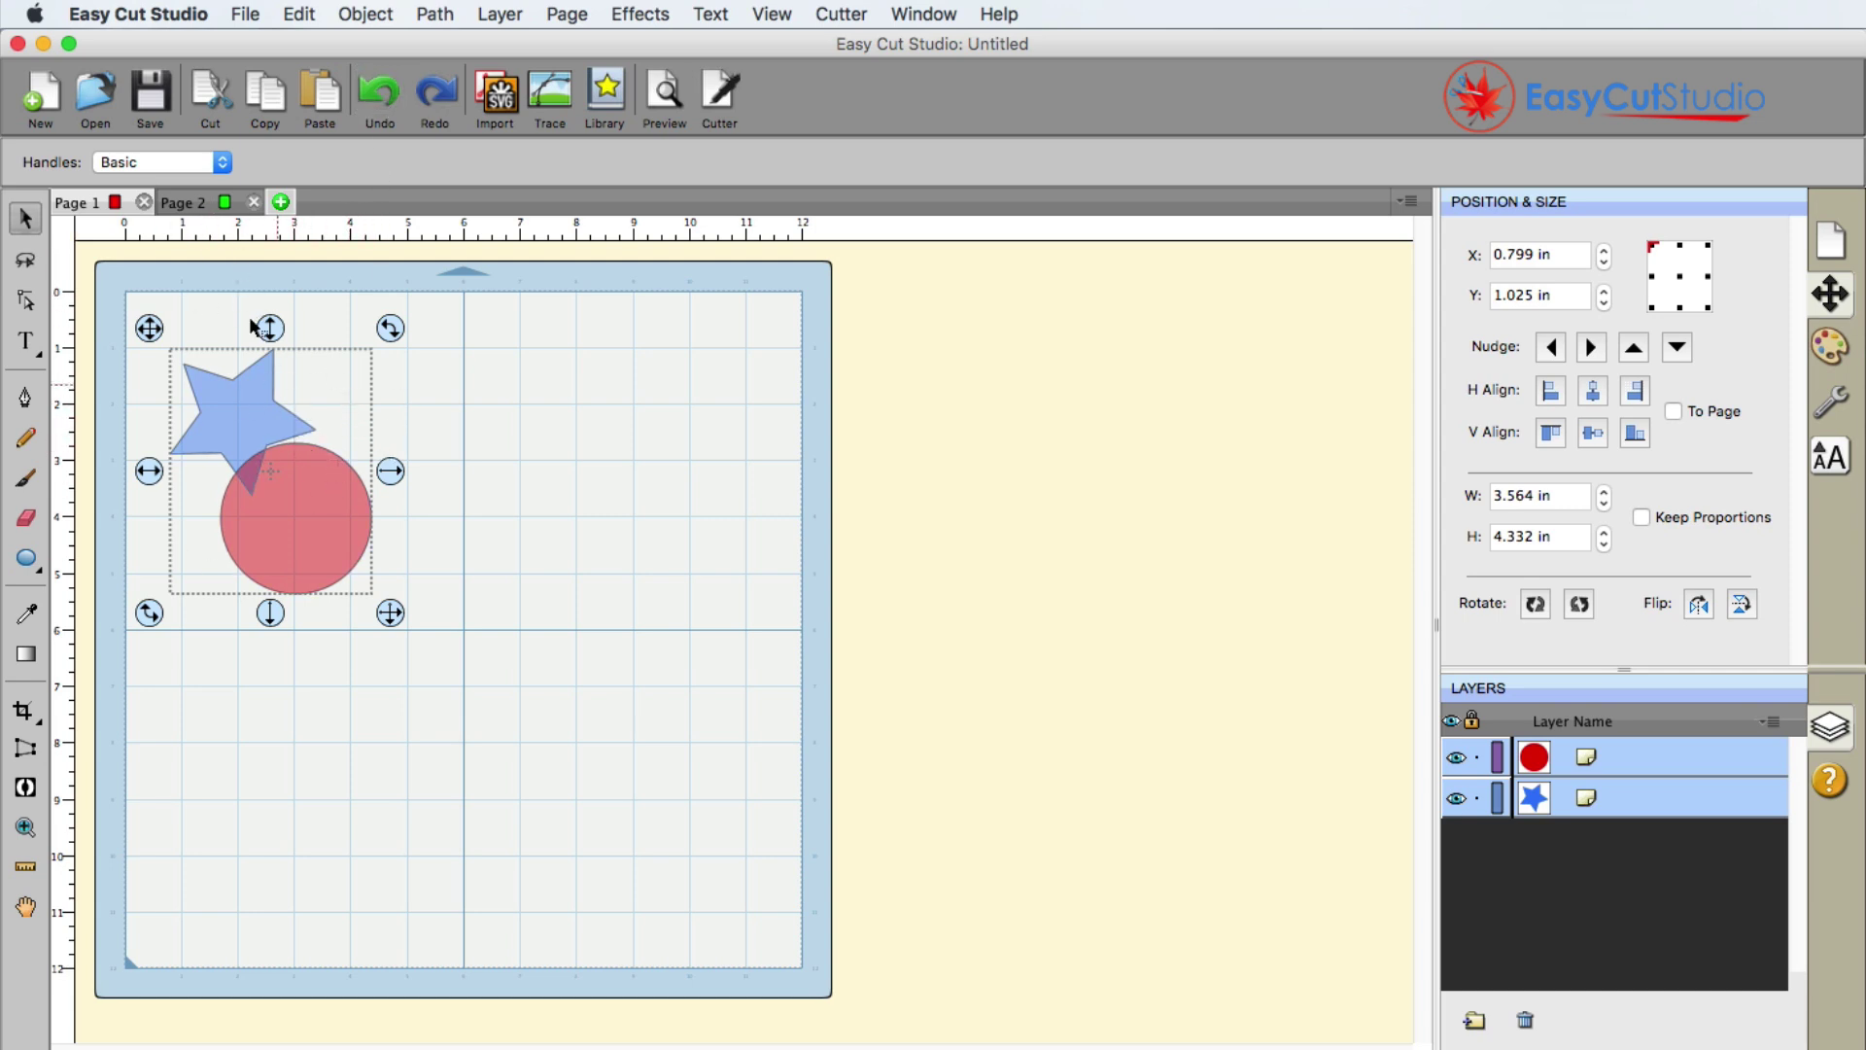
{"action": "left_click", "coordinate": [193, 203]}
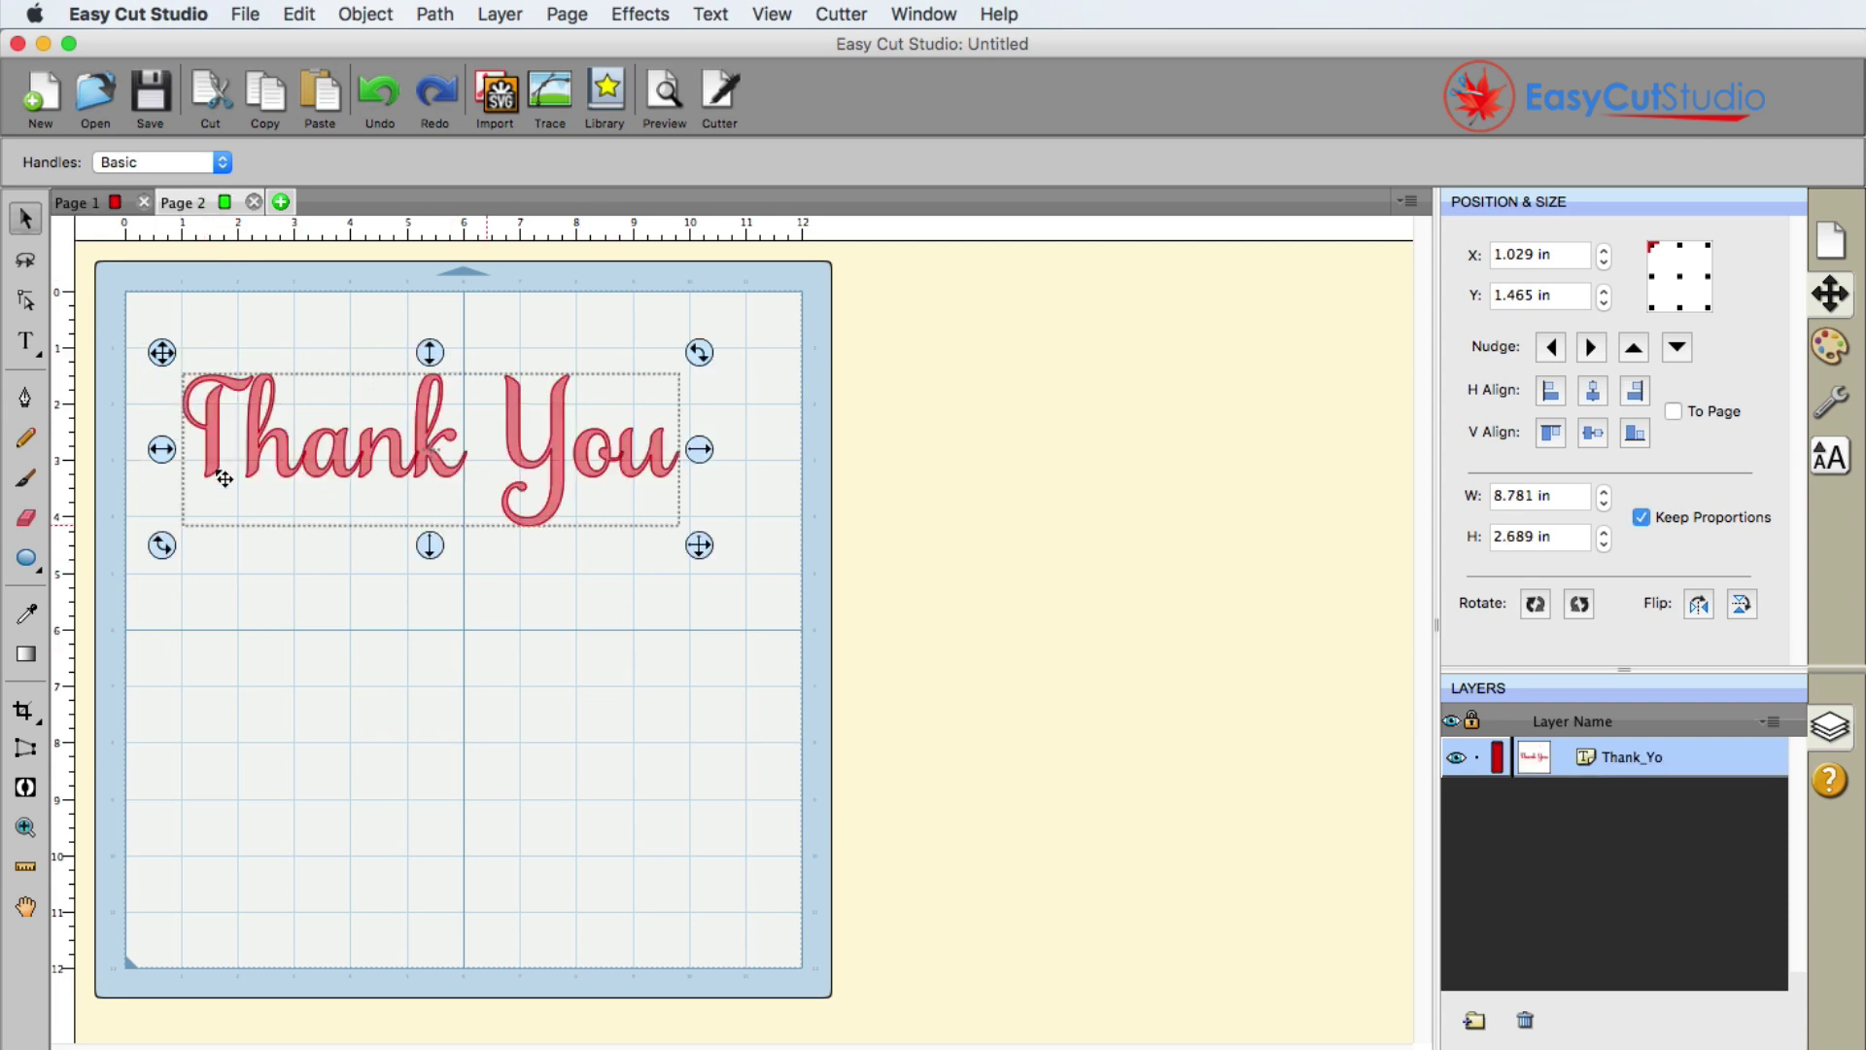
{"action": "left_click", "coordinate": [25, 827]}
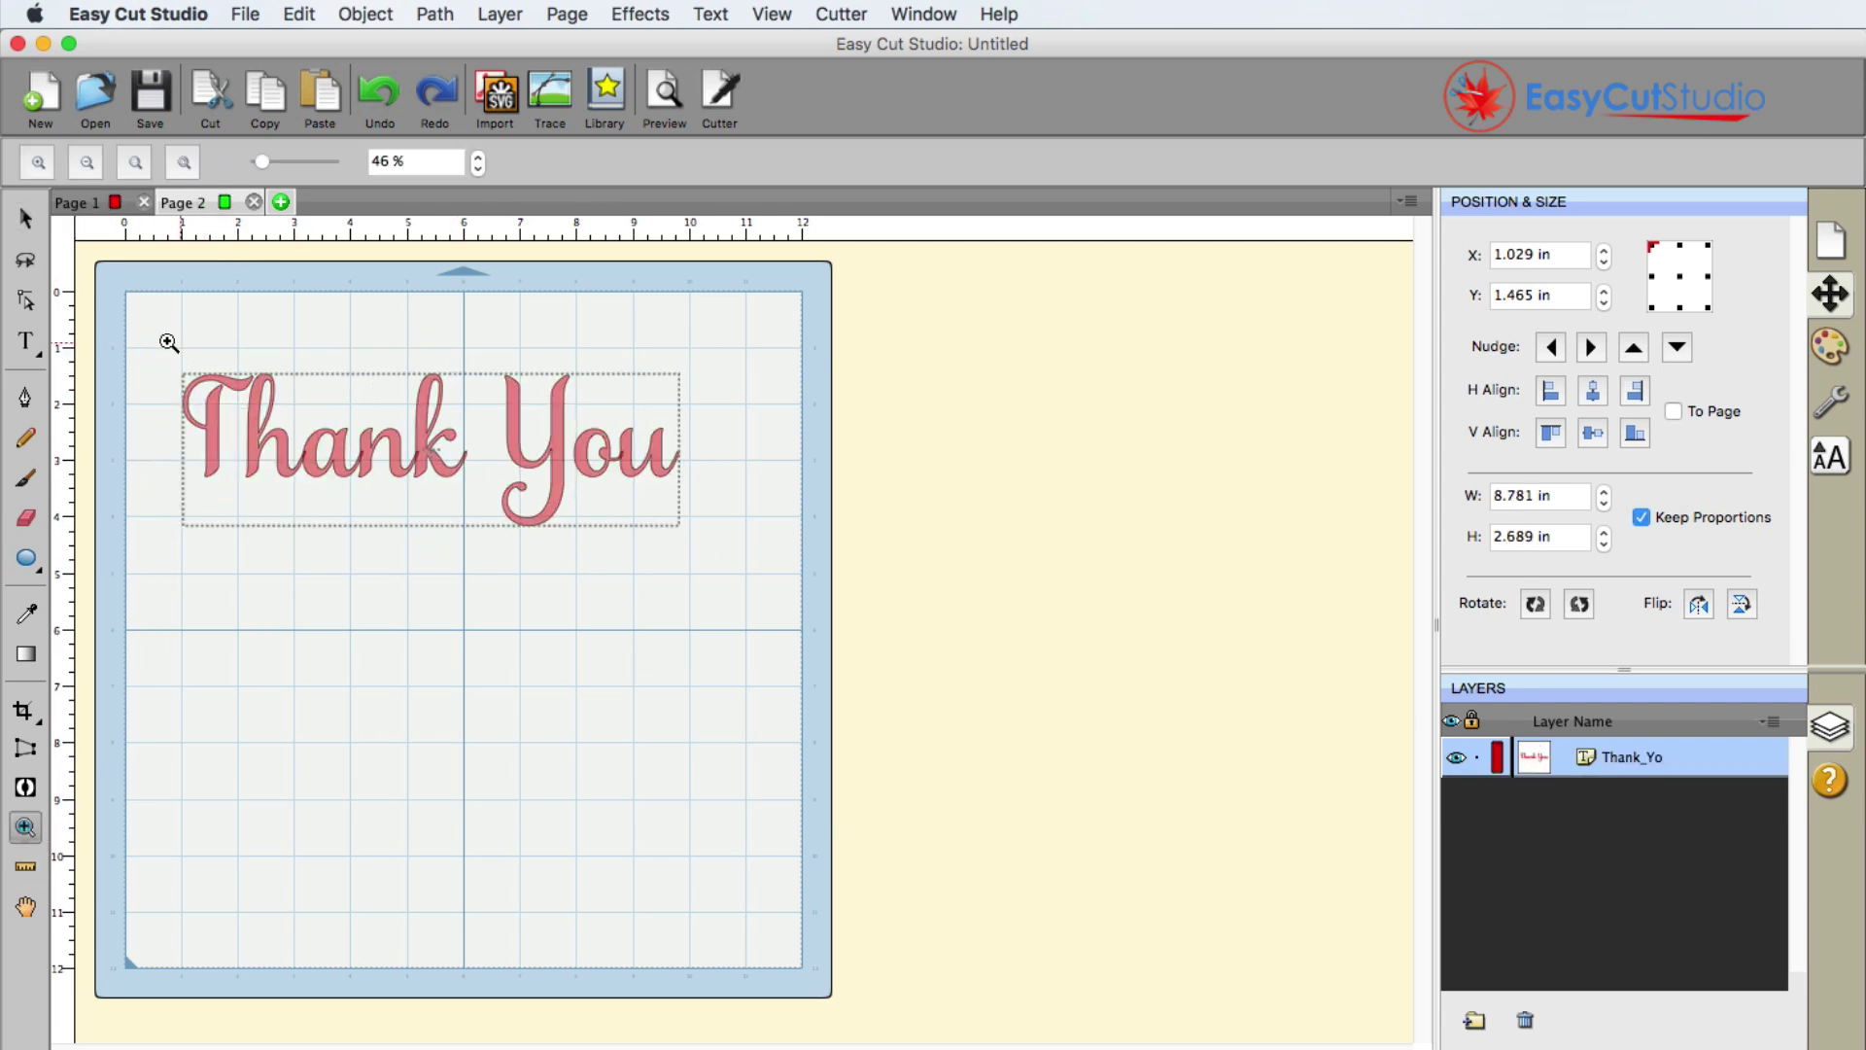
{"action": "left_click_drag", "start_coordinate": [168, 341], "coordinate": [761, 568]}
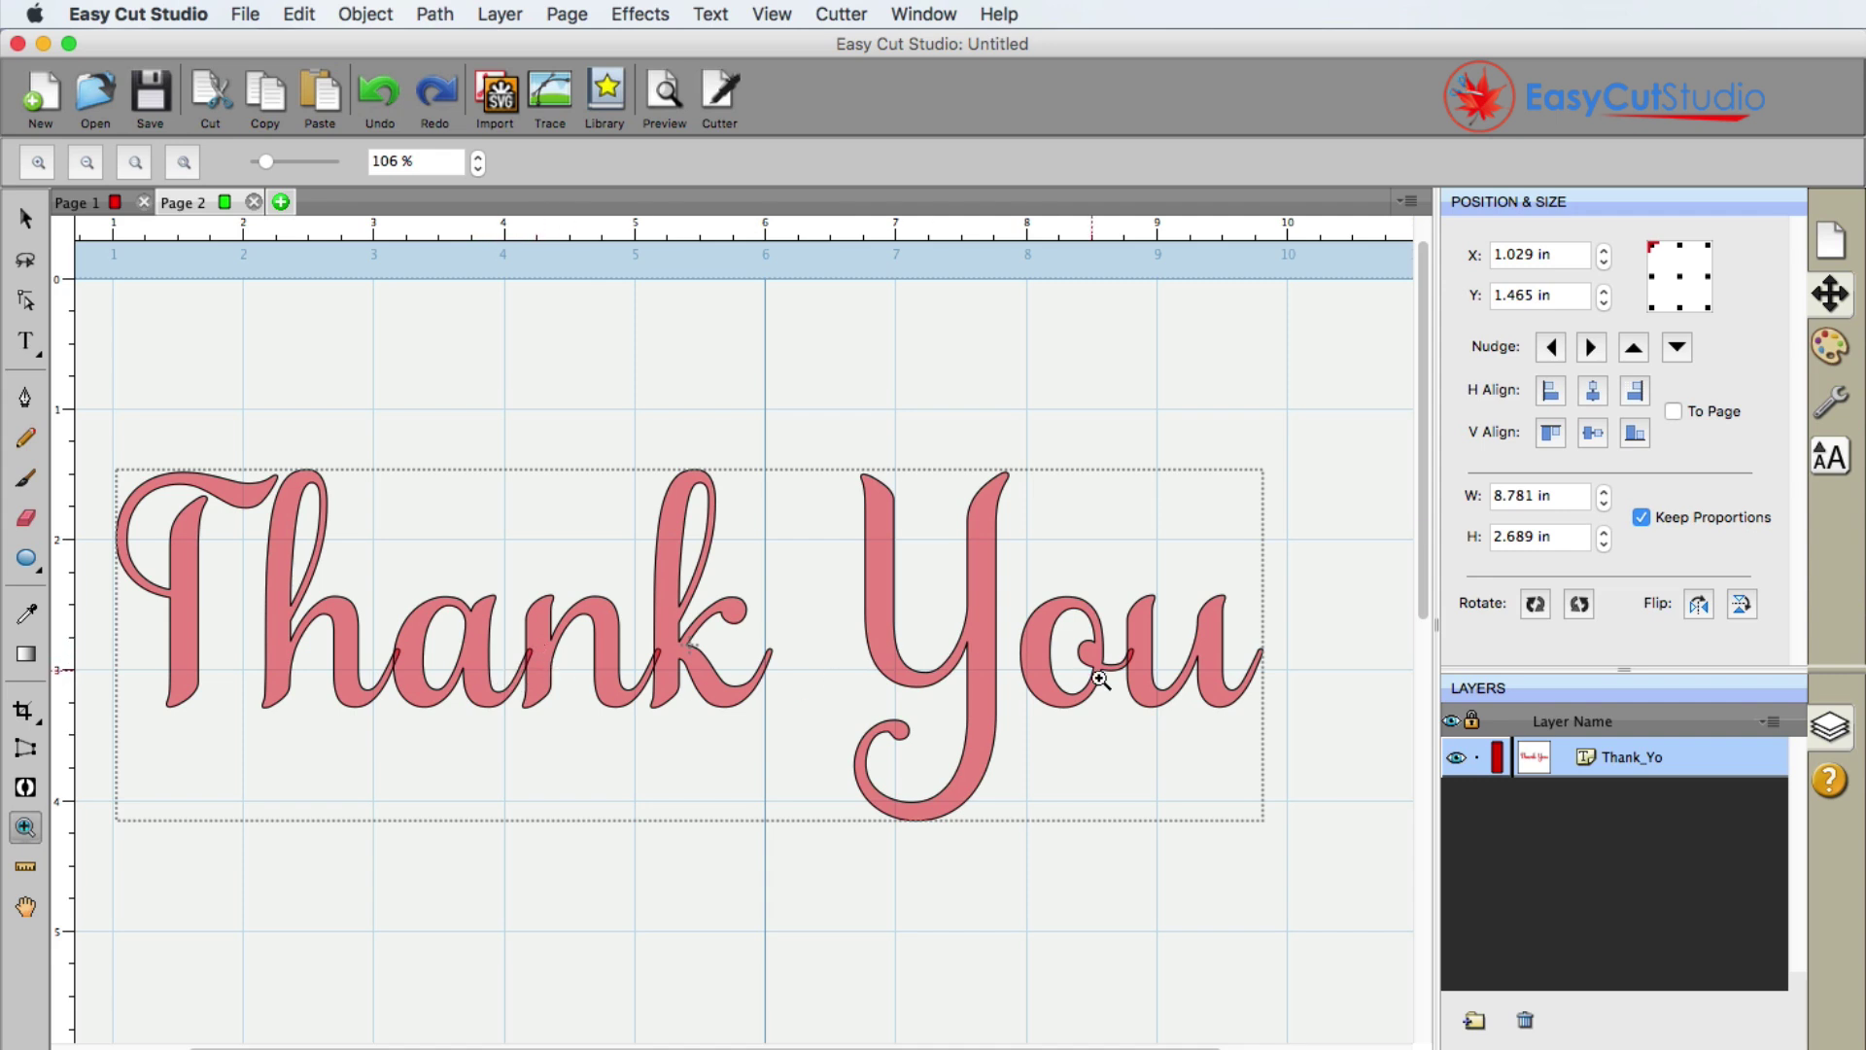
{"action": "left_click_drag", "start_coordinate": [315, 624], "coordinate": [522, 712]}
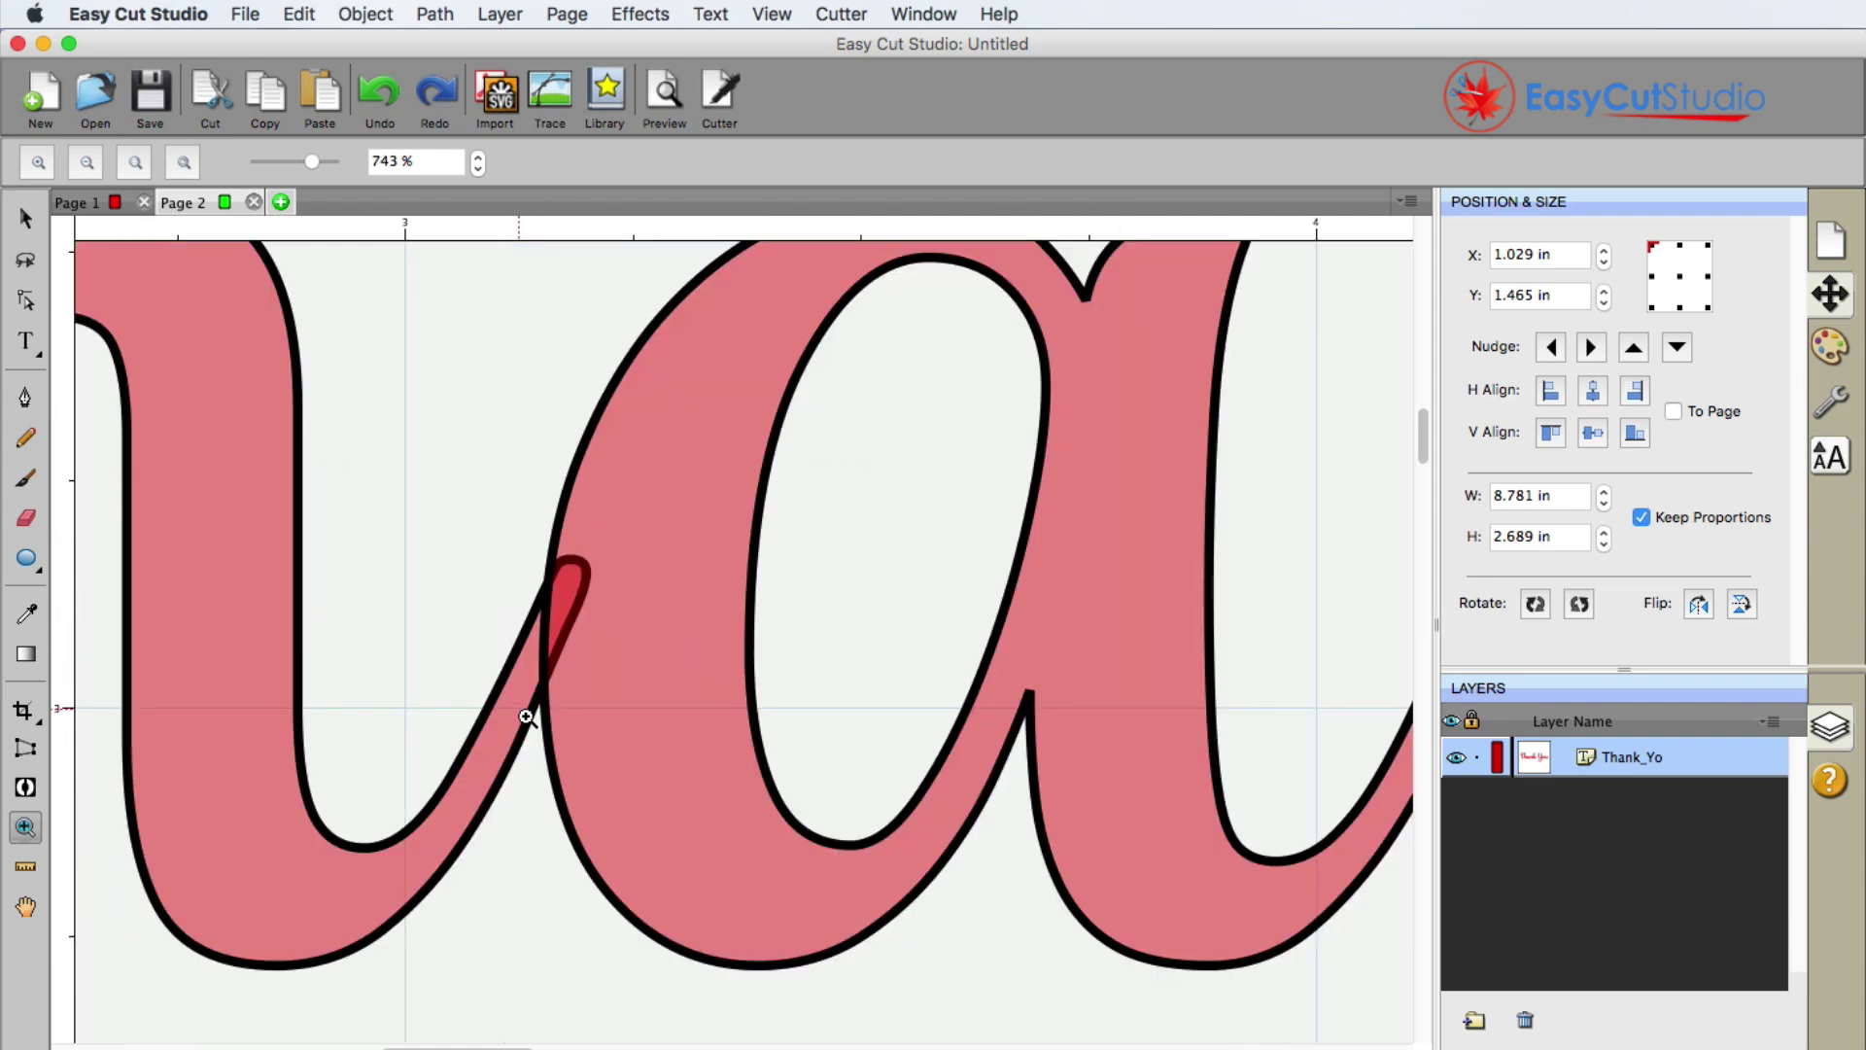
{"action": "left_click", "coordinate": [182, 162]}
{"action": "left_click_drag", "start_coordinate": [143, 300], "coordinate": [808, 607]}
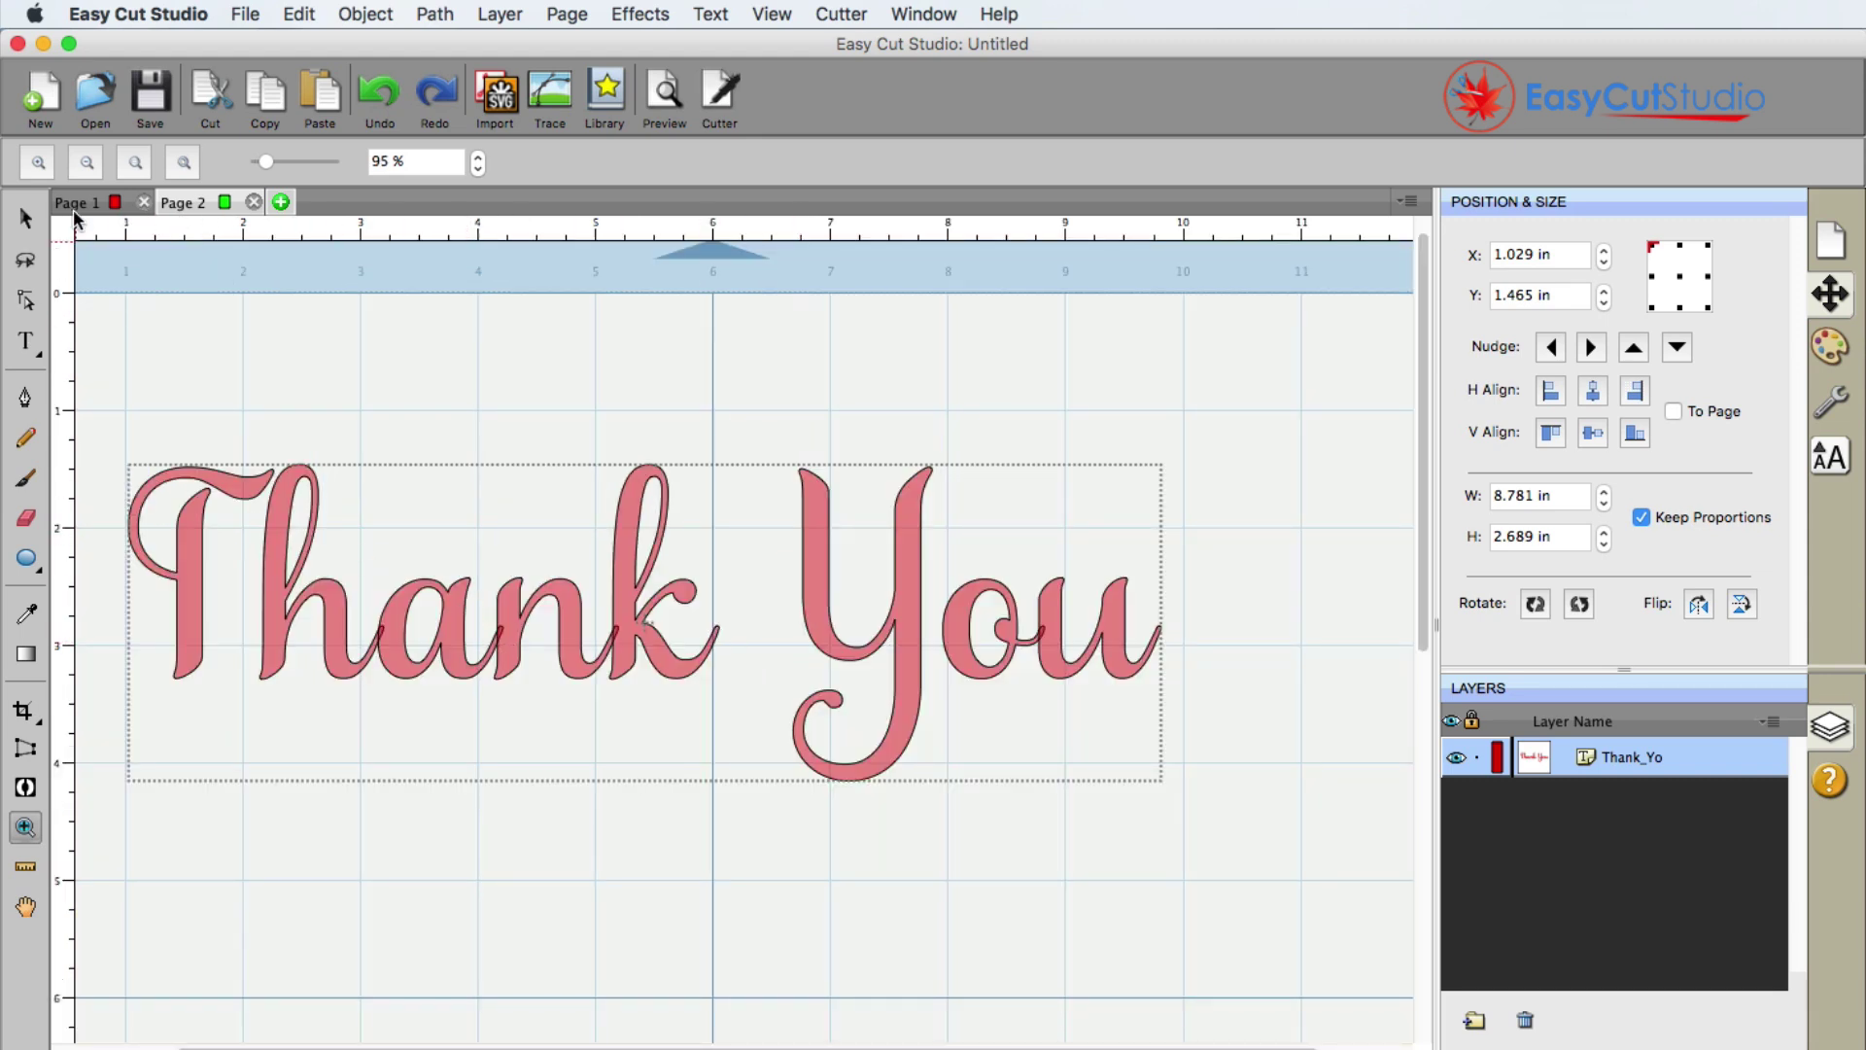
Select the pink 'Thank You' script and weld it with Path > Union
{"action": "left_click", "coordinate": [25, 216]}
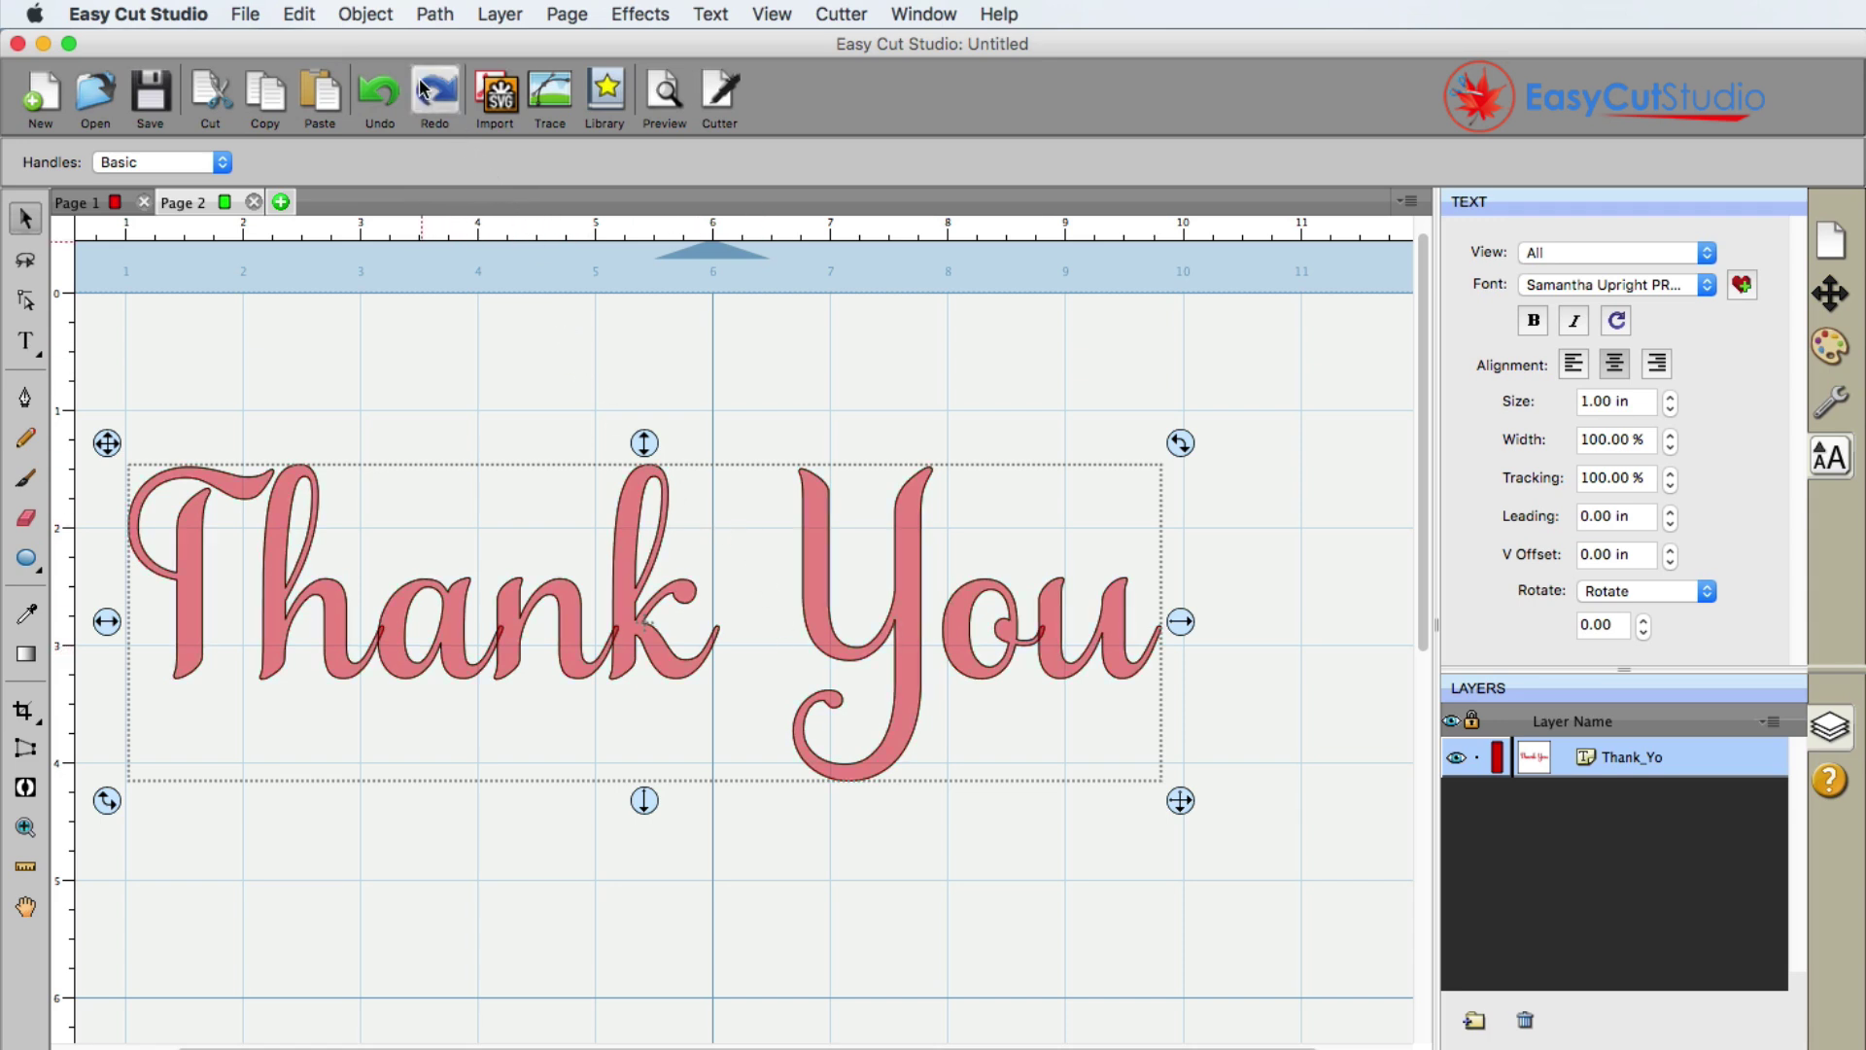
{"action": "left_click", "coordinate": [434, 14]}
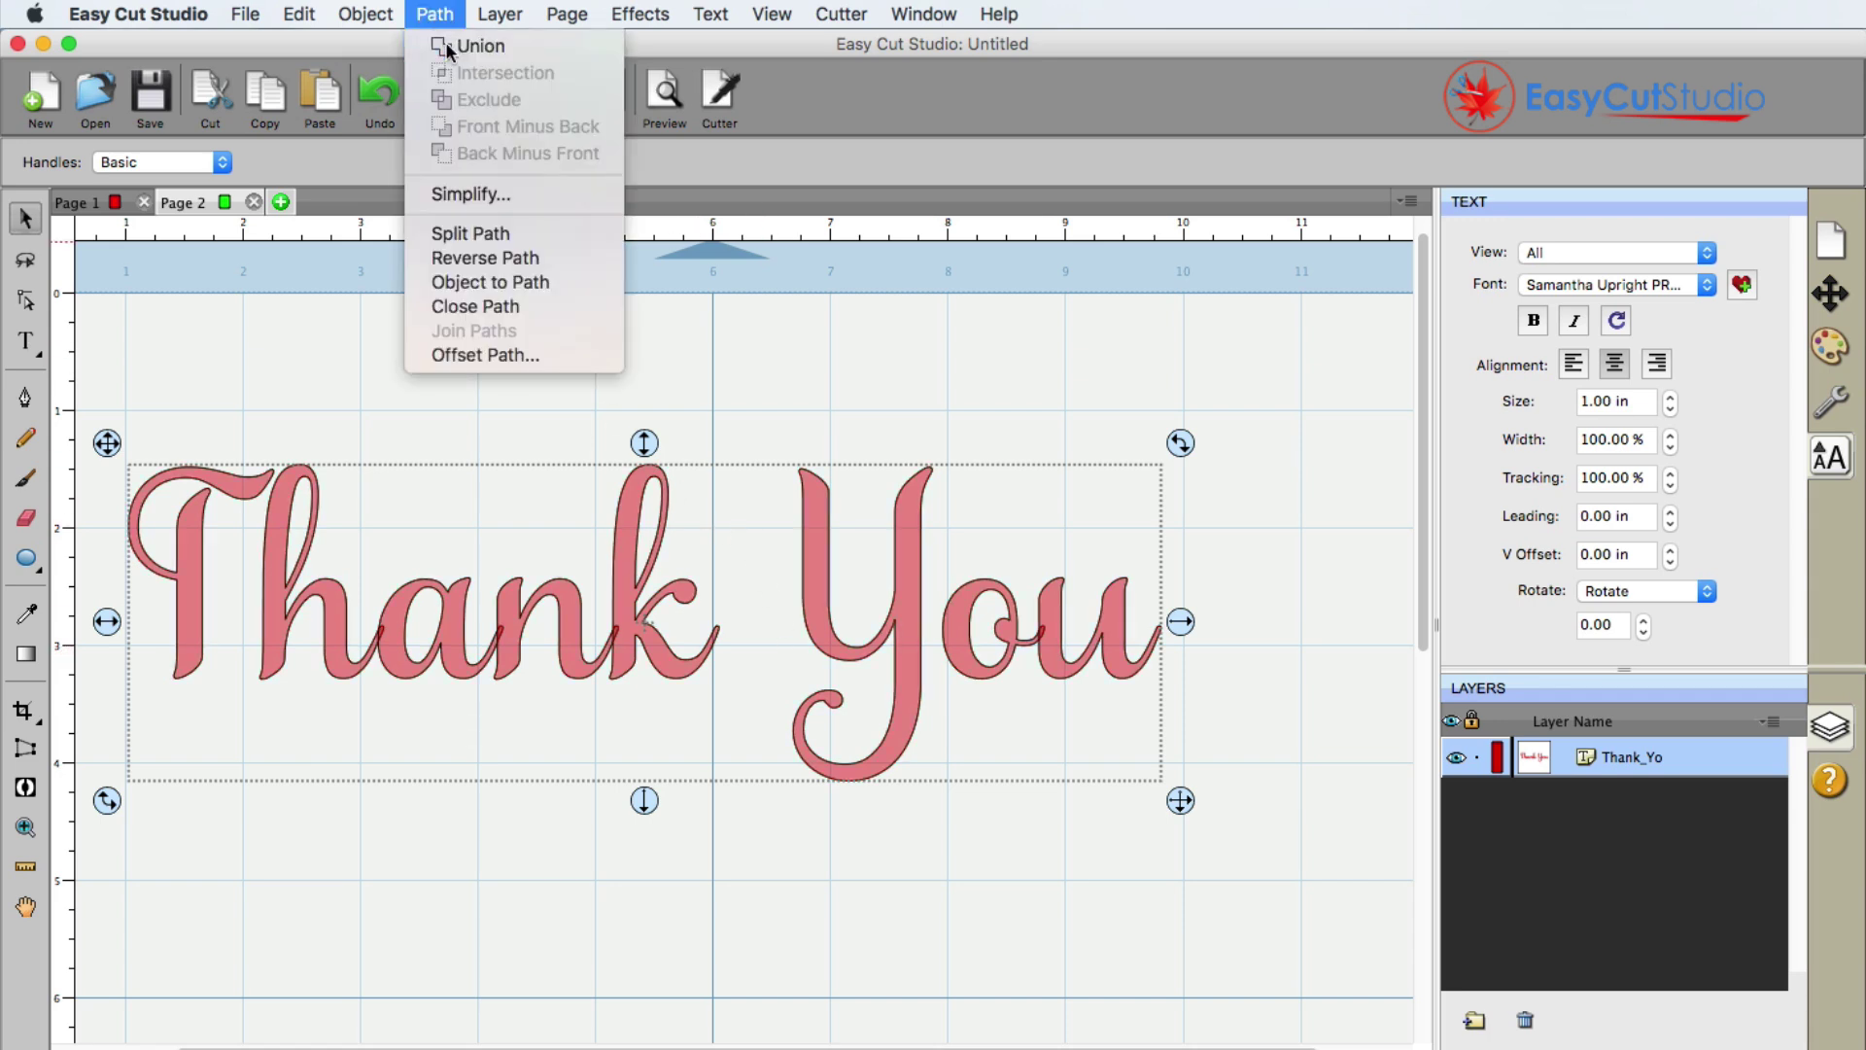
{"action": "left_click", "coordinate": [448, 46]}
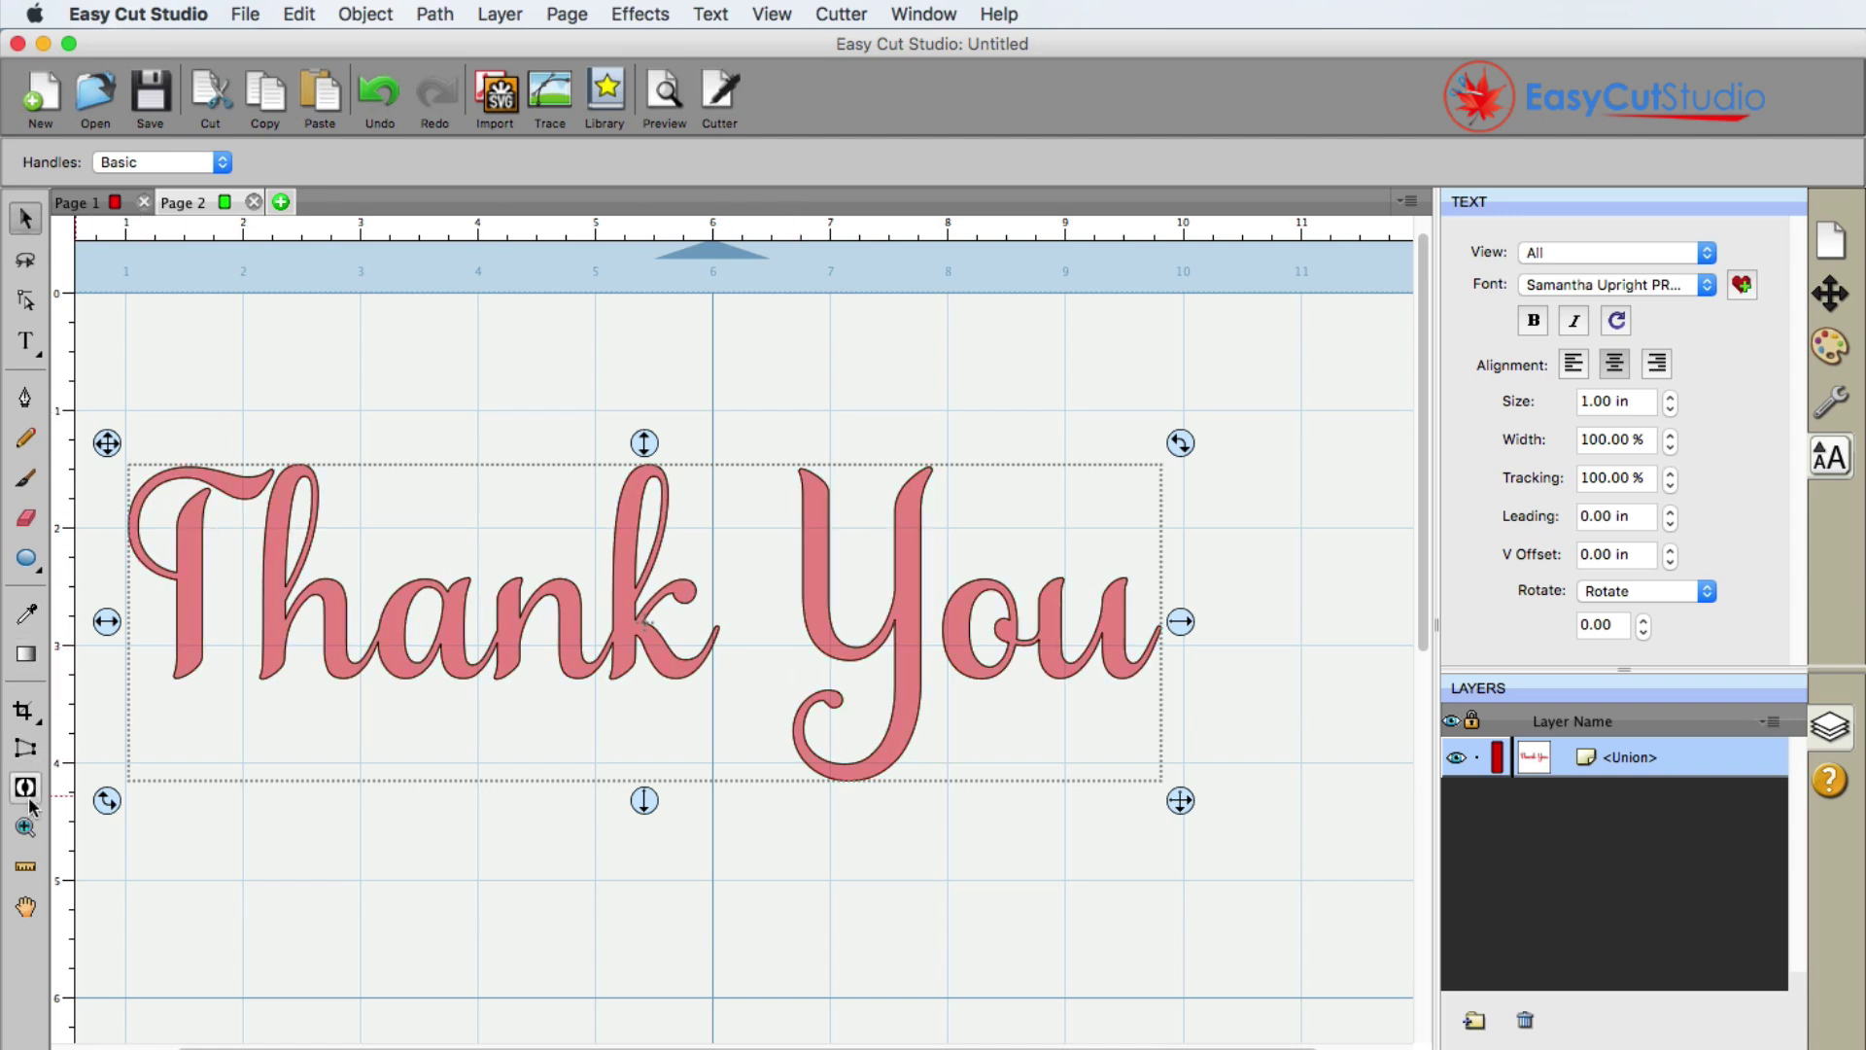
Zoom in on the letters 'han' and undo the 'Thank You' weld
{"action": "left_click", "coordinate": [24, 827]}
{"action": "left_click_drag", "start_coordinate": [333, 572], "coordinate": [485, 764]}
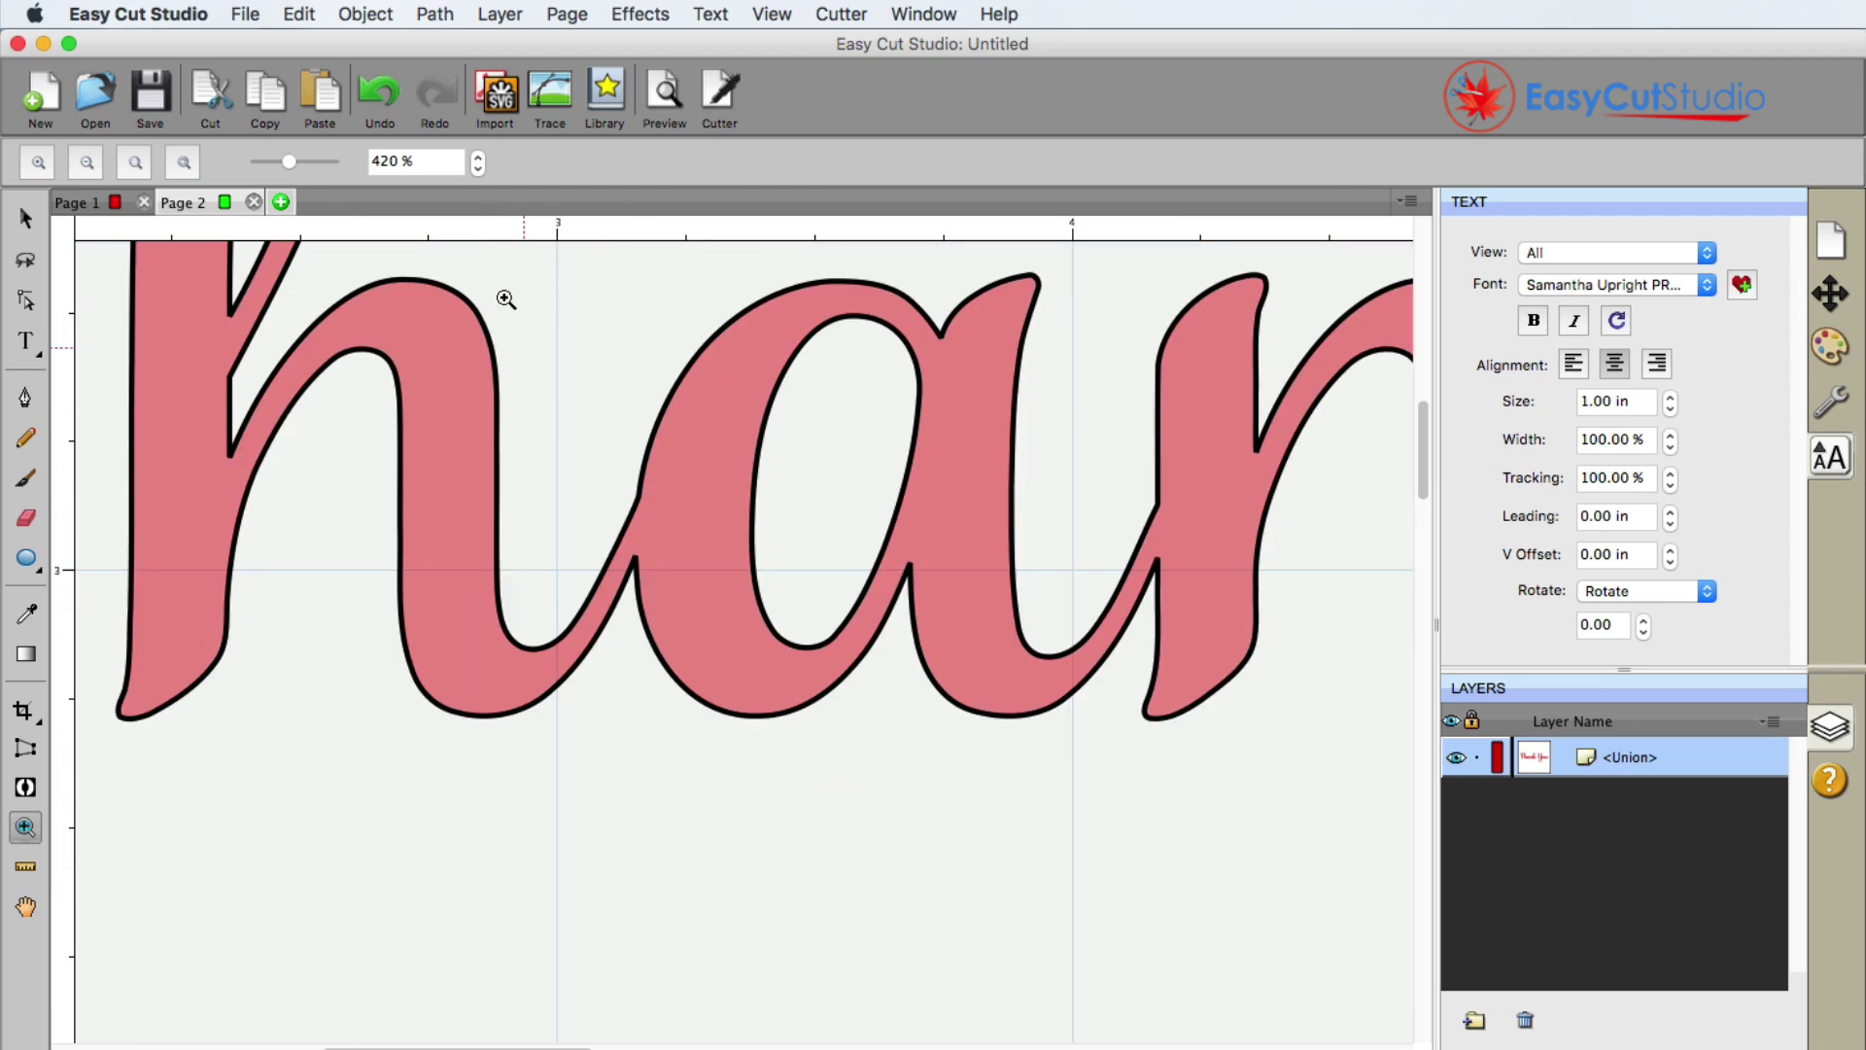
{"action": "left_click", "coordinate": [379, 93]}
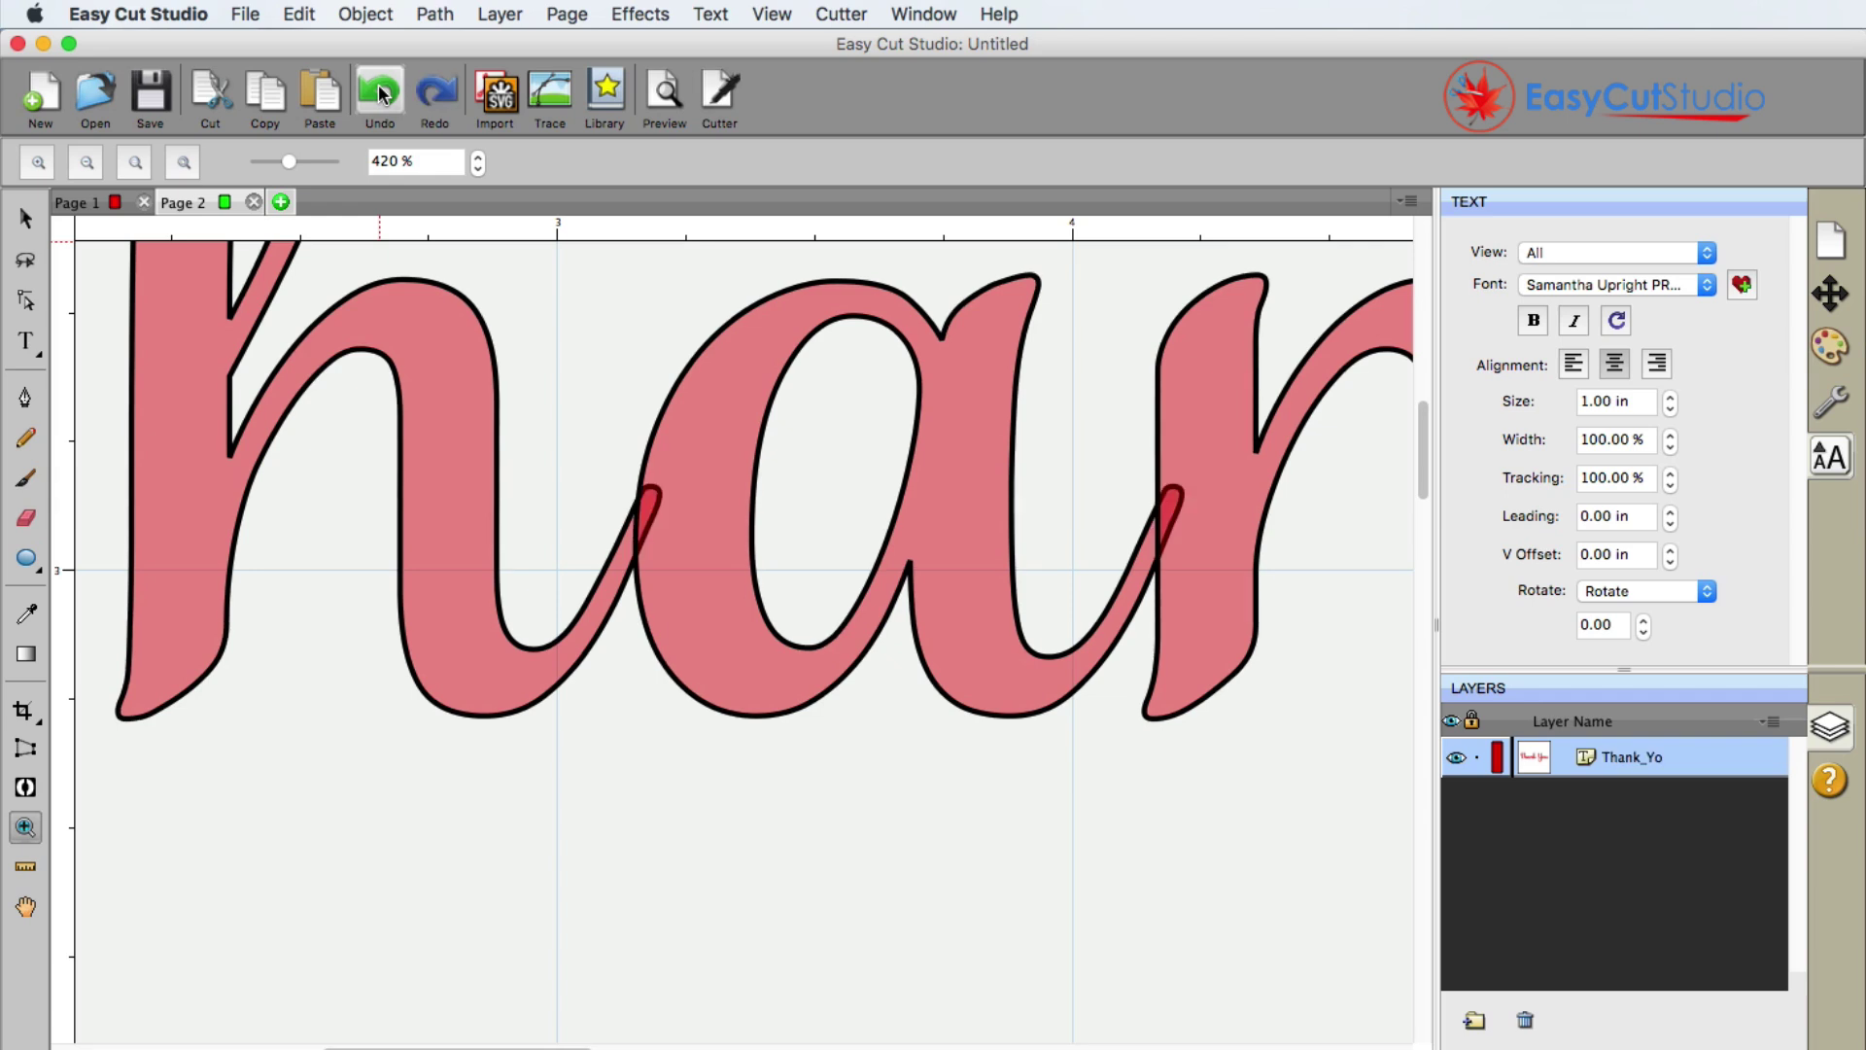